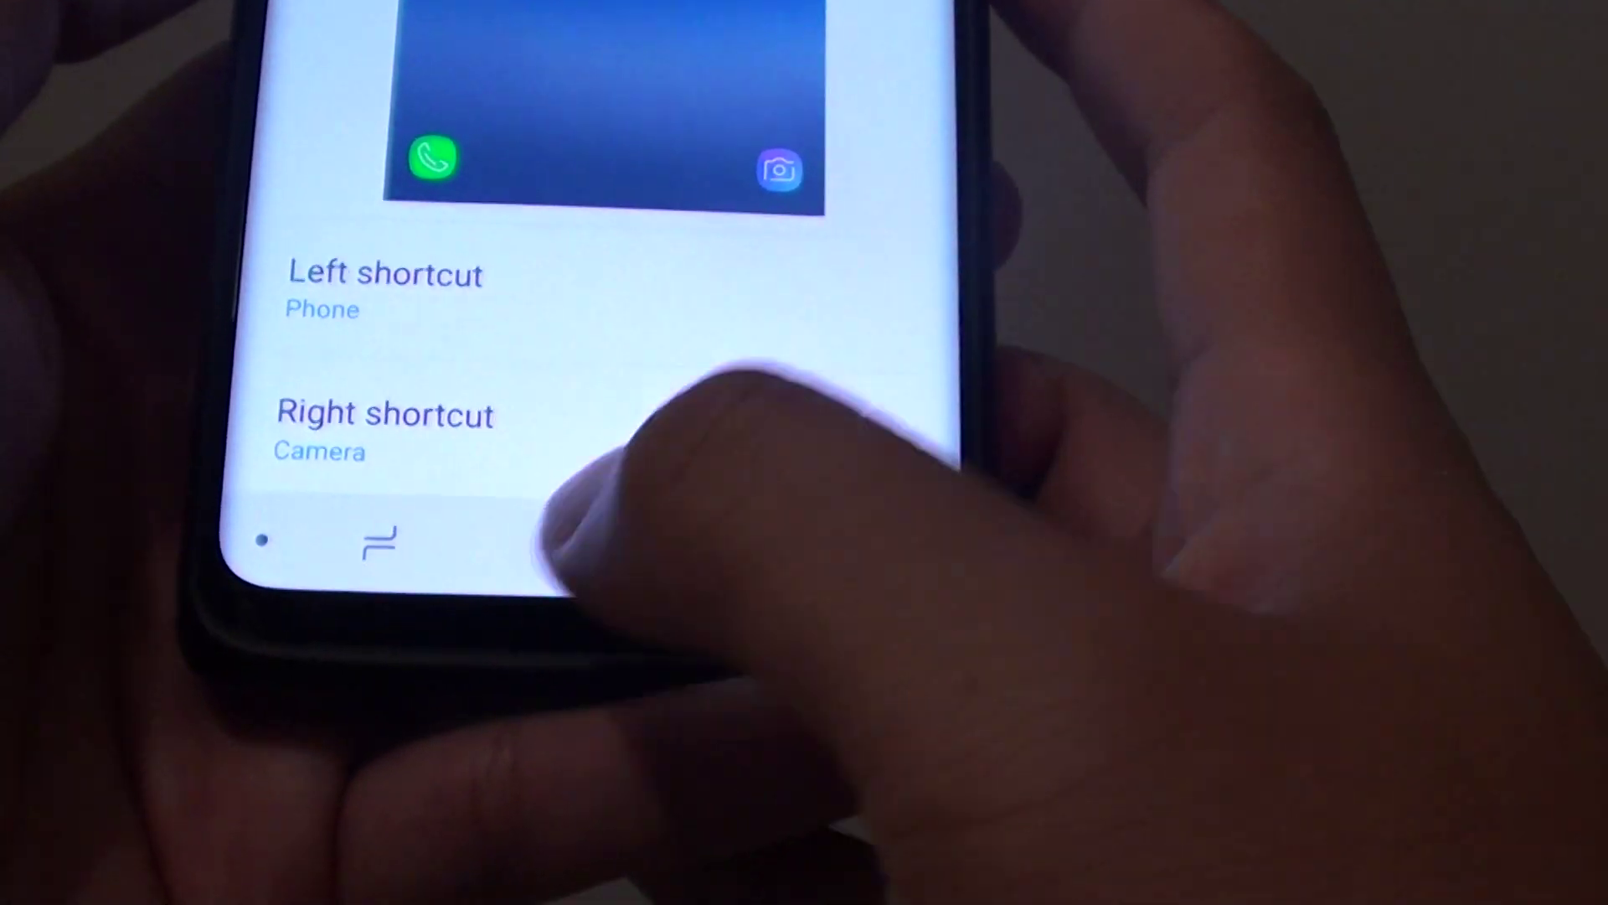
- Return home, reopen Settings from Quick Settings and go to the lock screen App shortcuts page
click(584, 581)
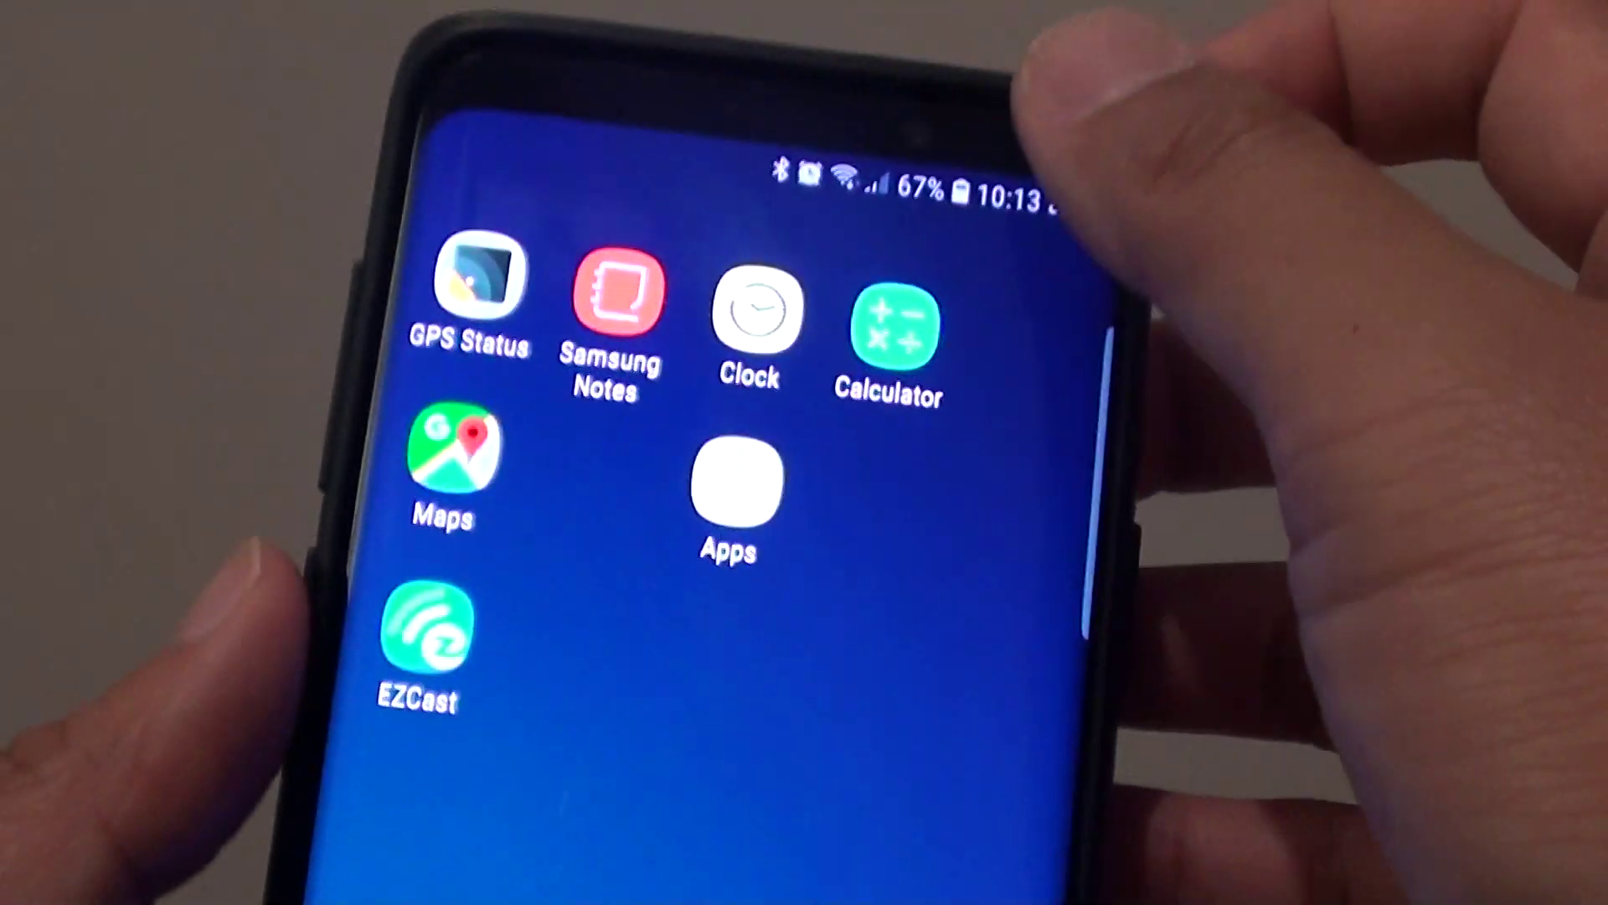
drag(1056, 139, 1043, 289)
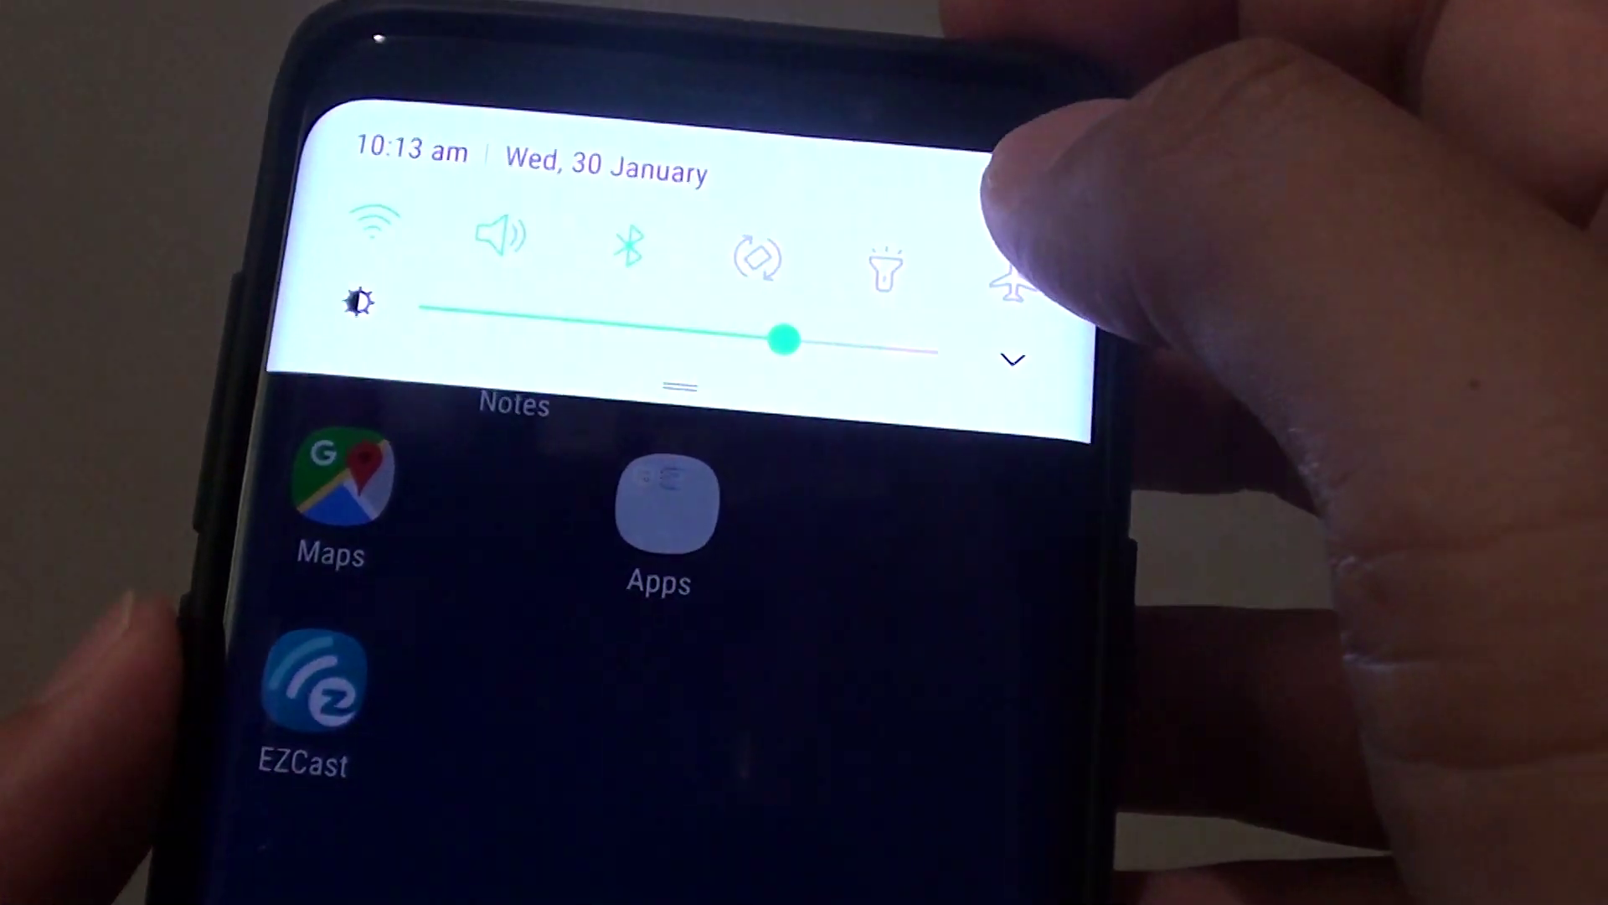
click(1004, 139)
scroll(791, 503, down, 2)
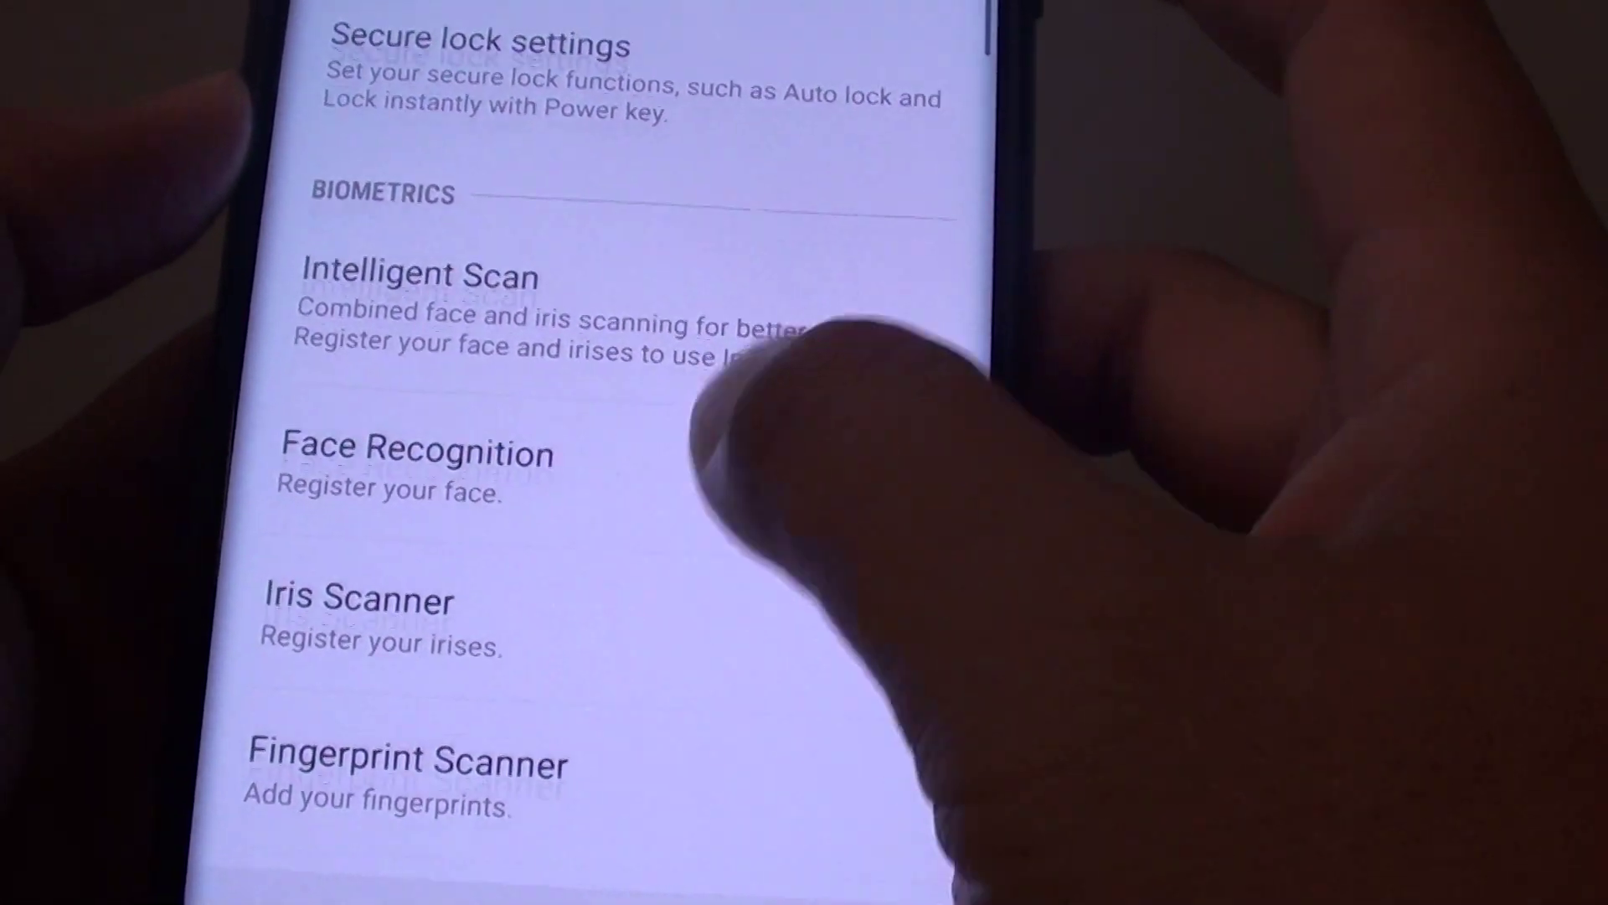
scroll(804, 502, down, 5)
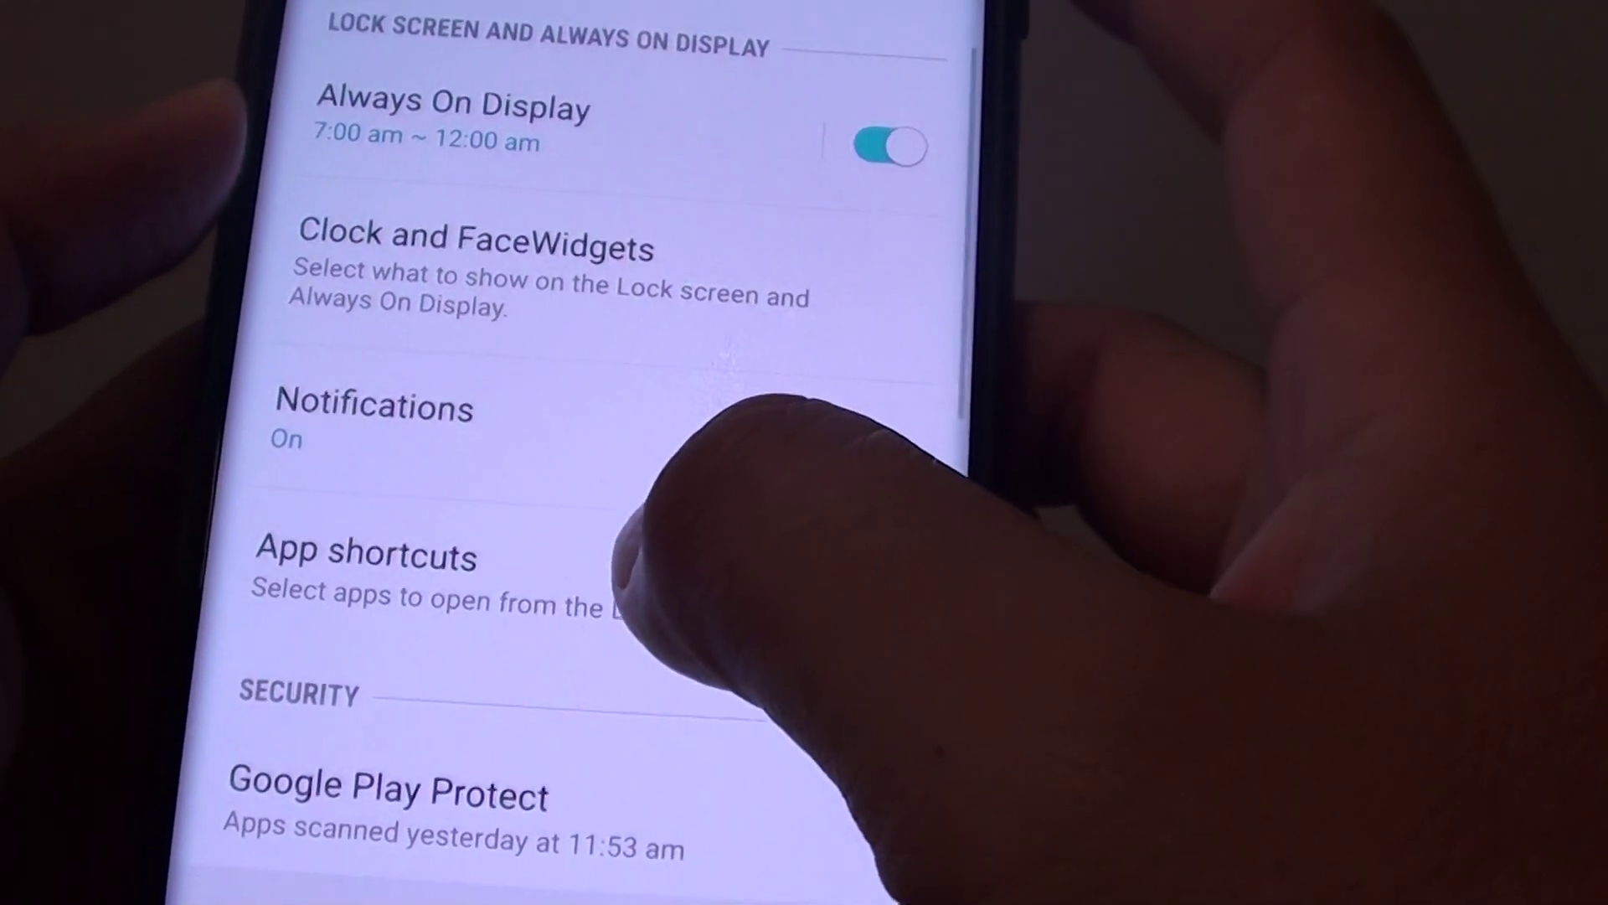
click(603, 572)
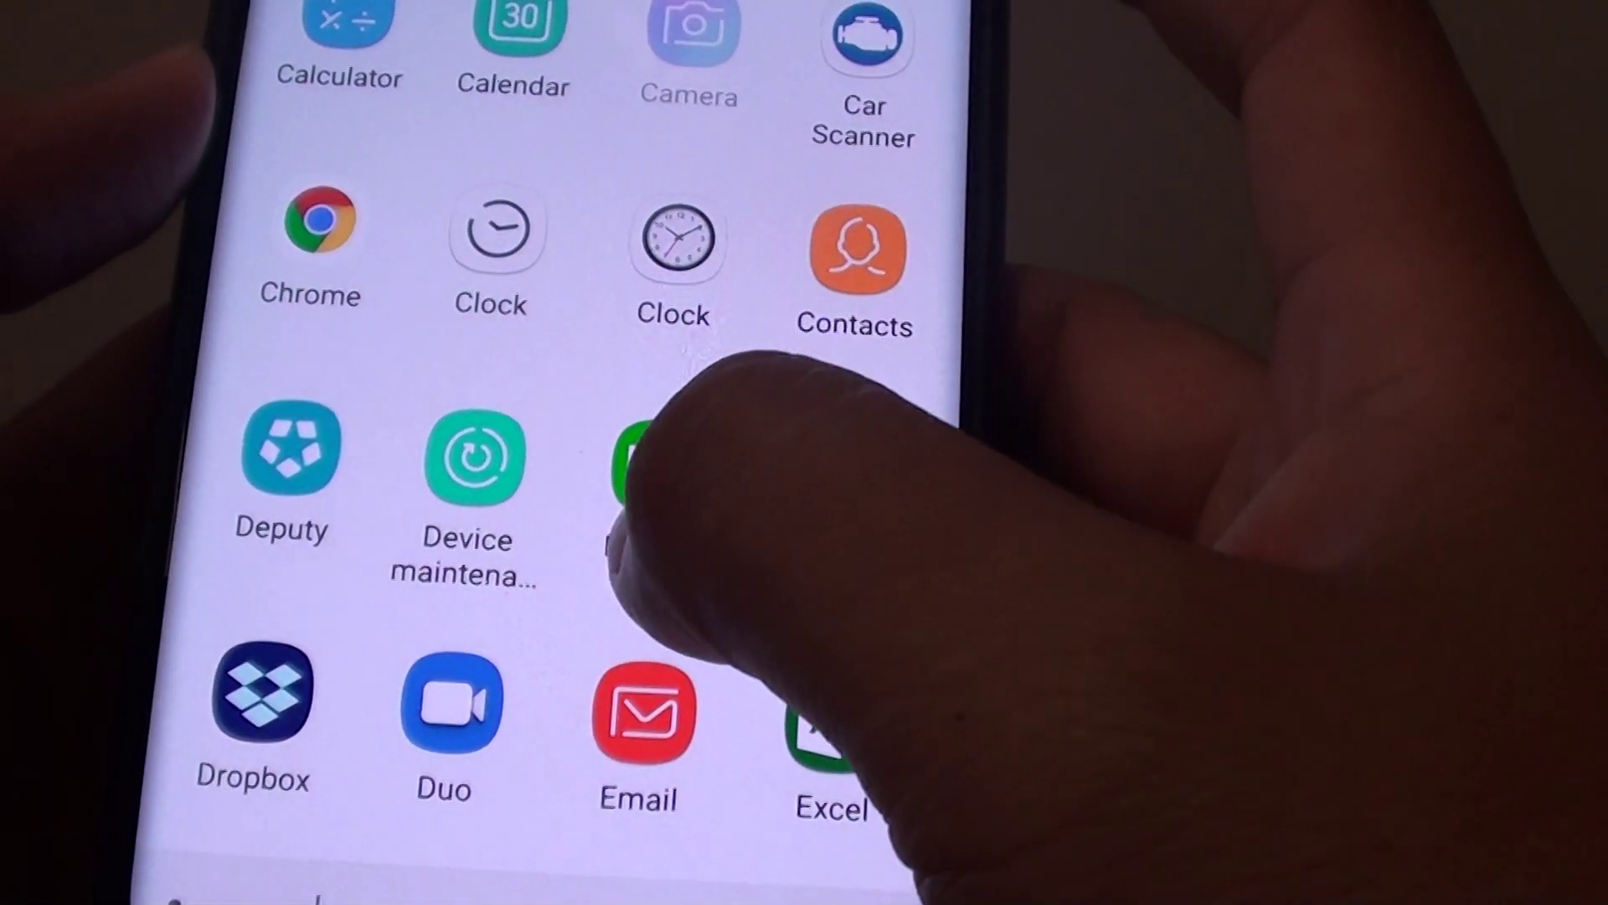
scroll(678, 504, down, 2)
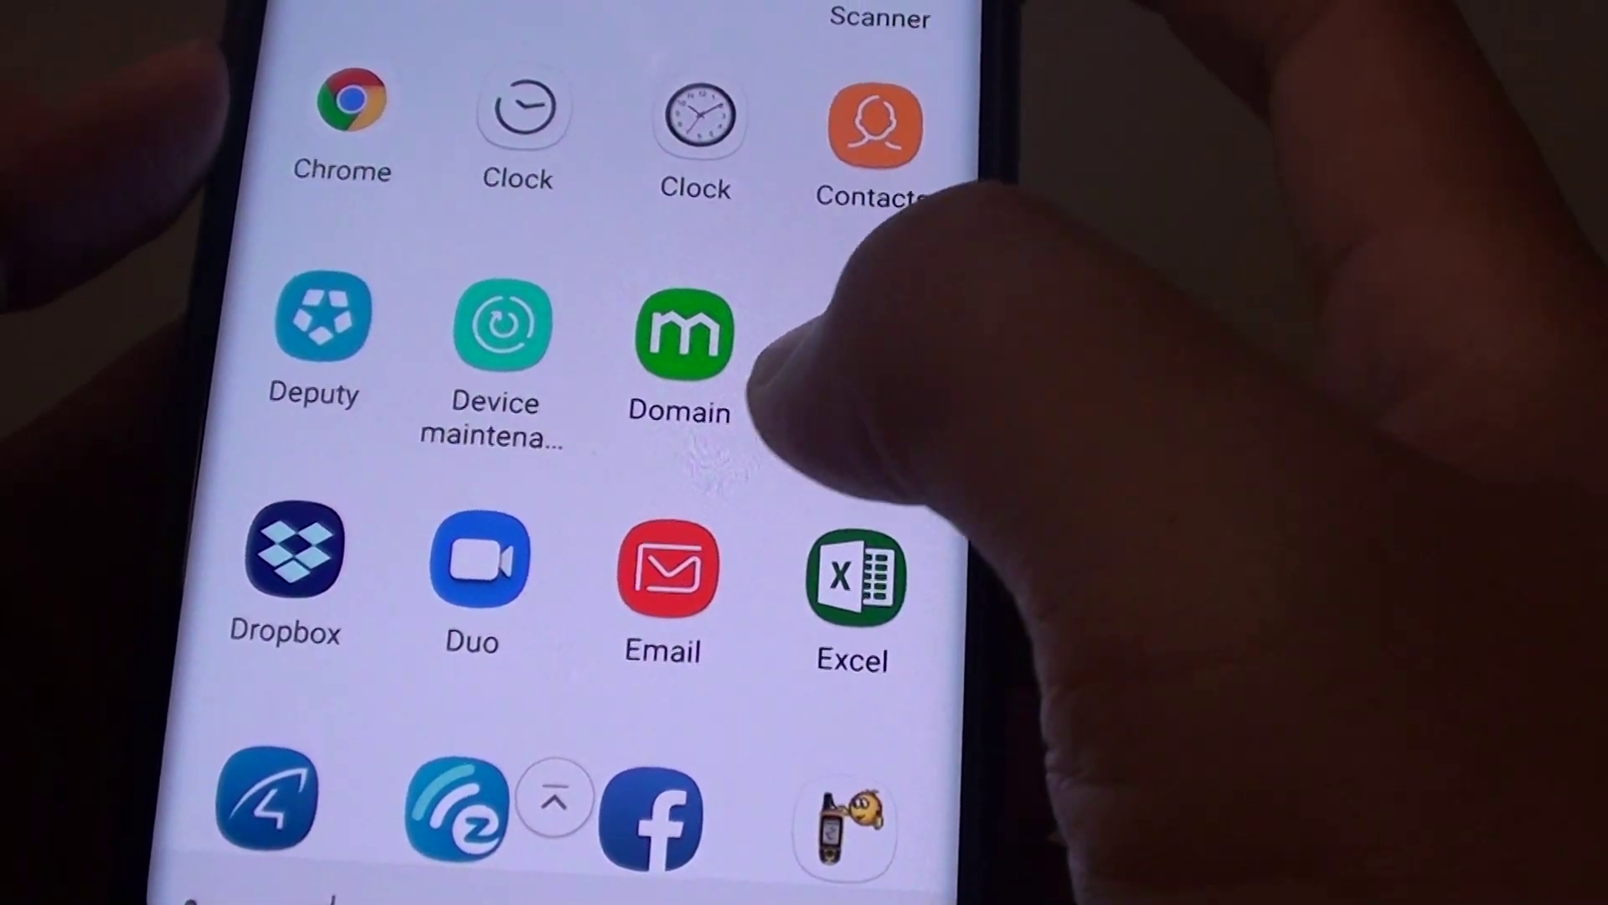
scroll(679, 503, up, 3)
- Pick Calculator as the left lock screen shortcut and go back to the home screen
click(816, 403)
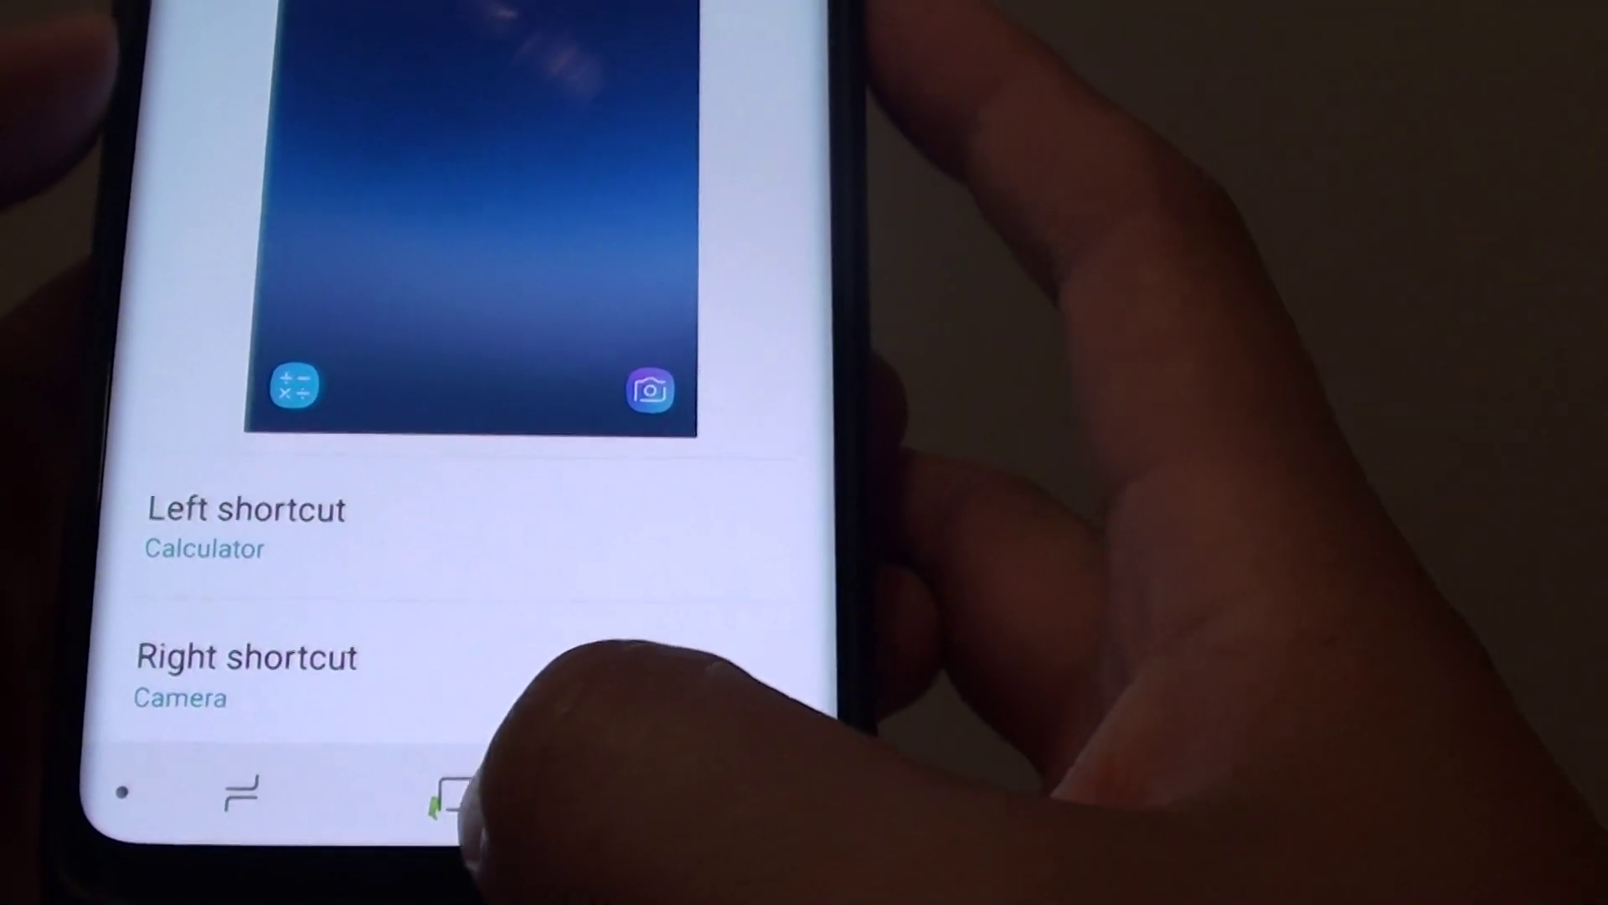
click(504, 741)
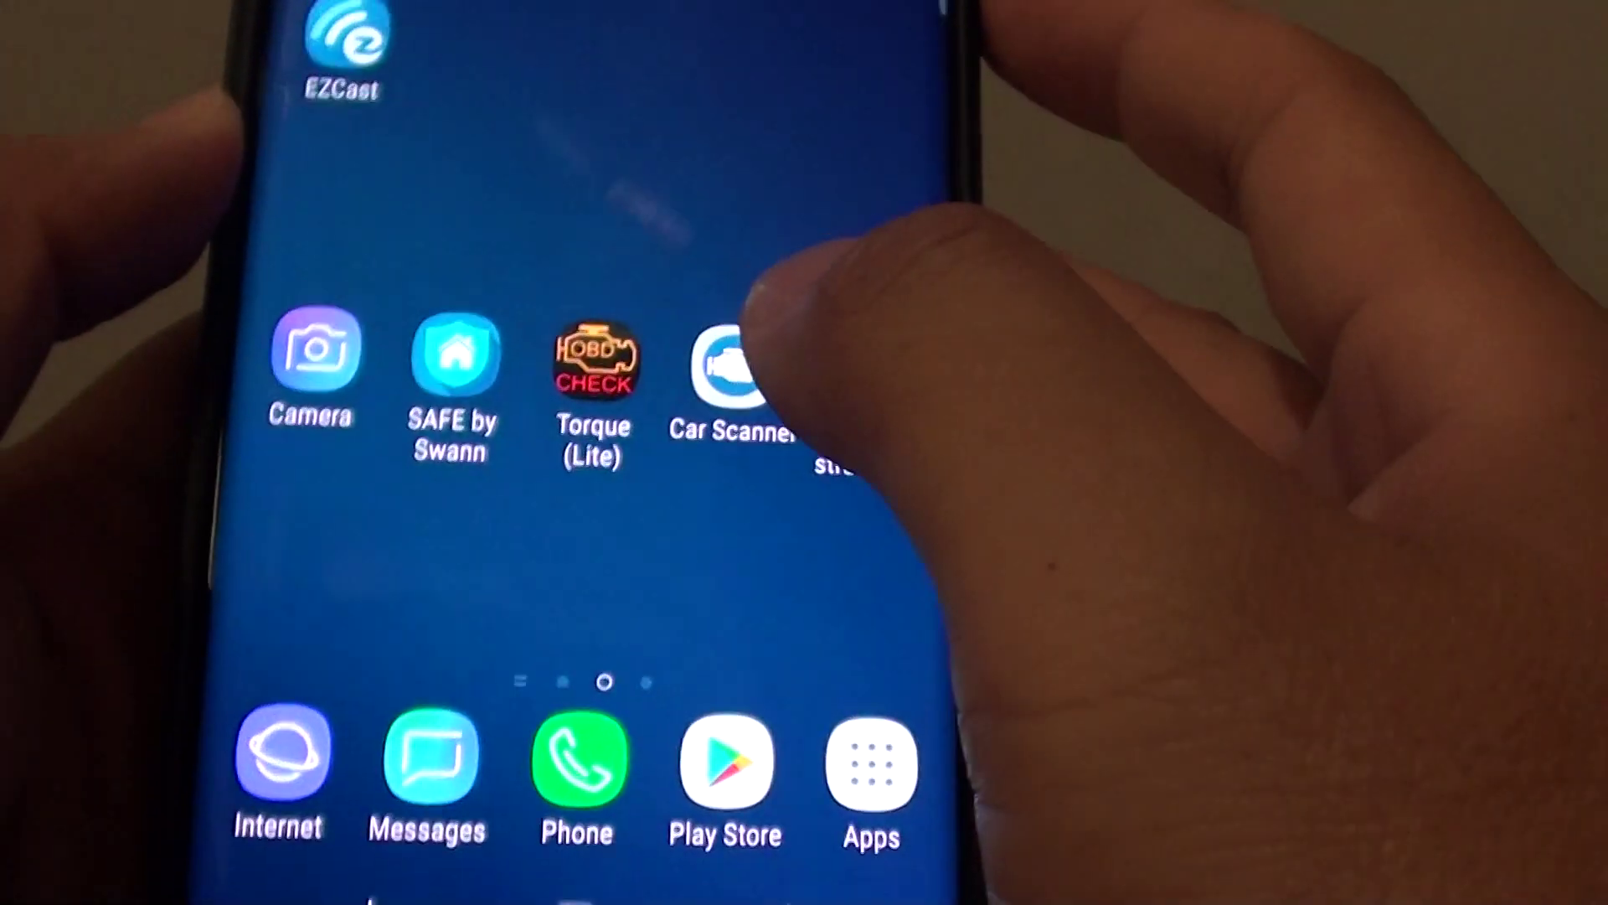
- Lock the phone, swipe the Calculator shortcut on the lock screen and unlock with the PIN
key(XF86PowerOff)
key(XF86PowerOff)
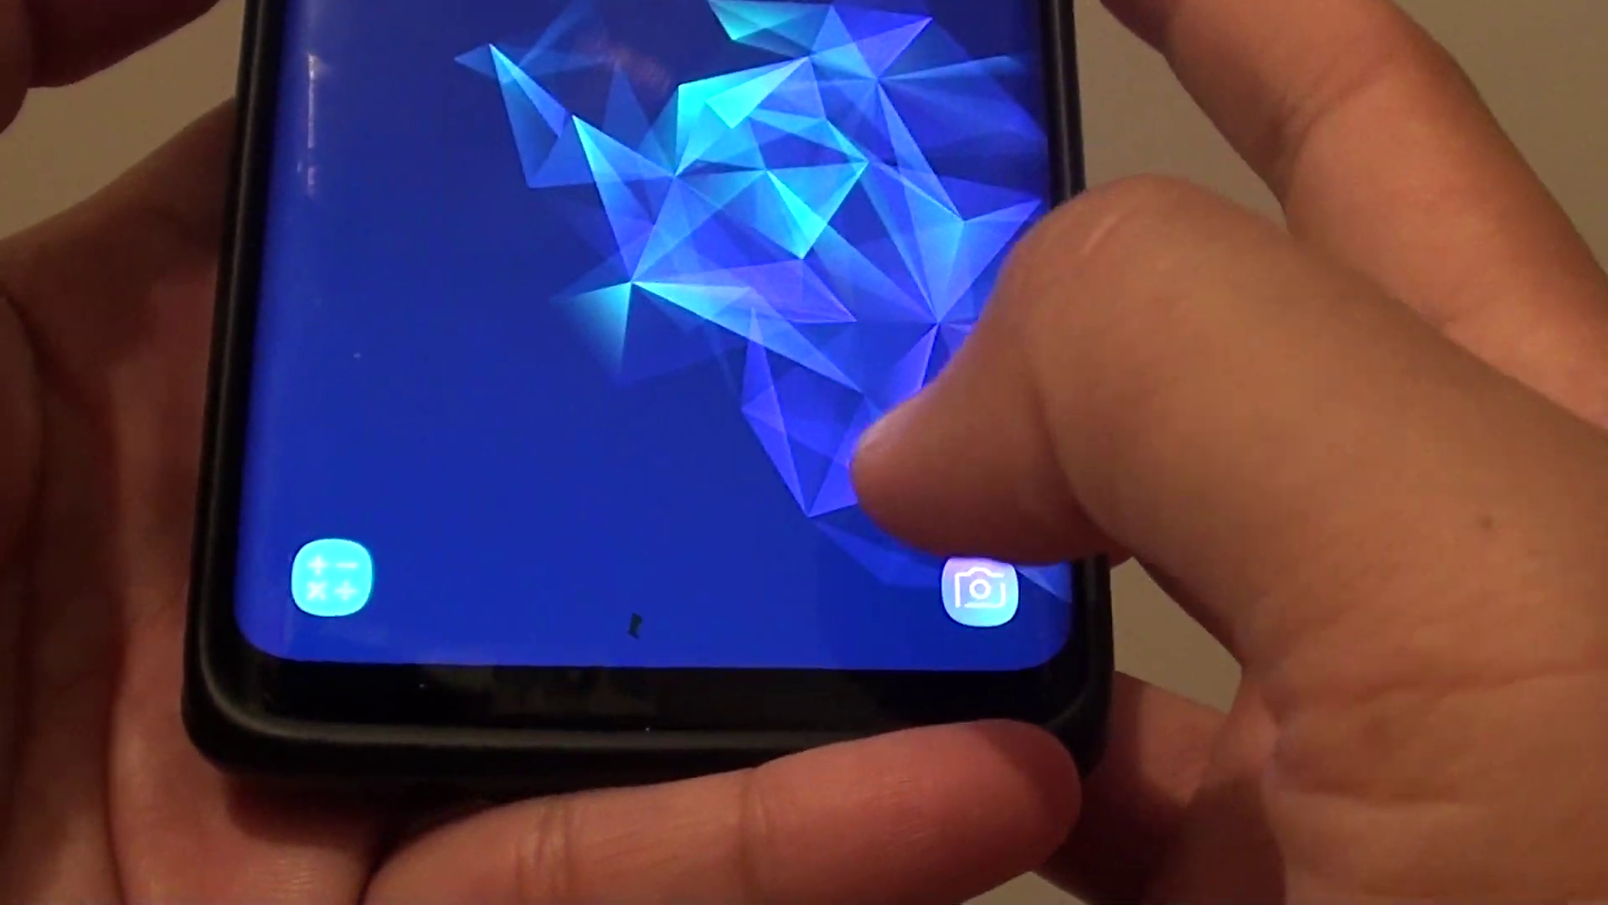
click(703, 478)
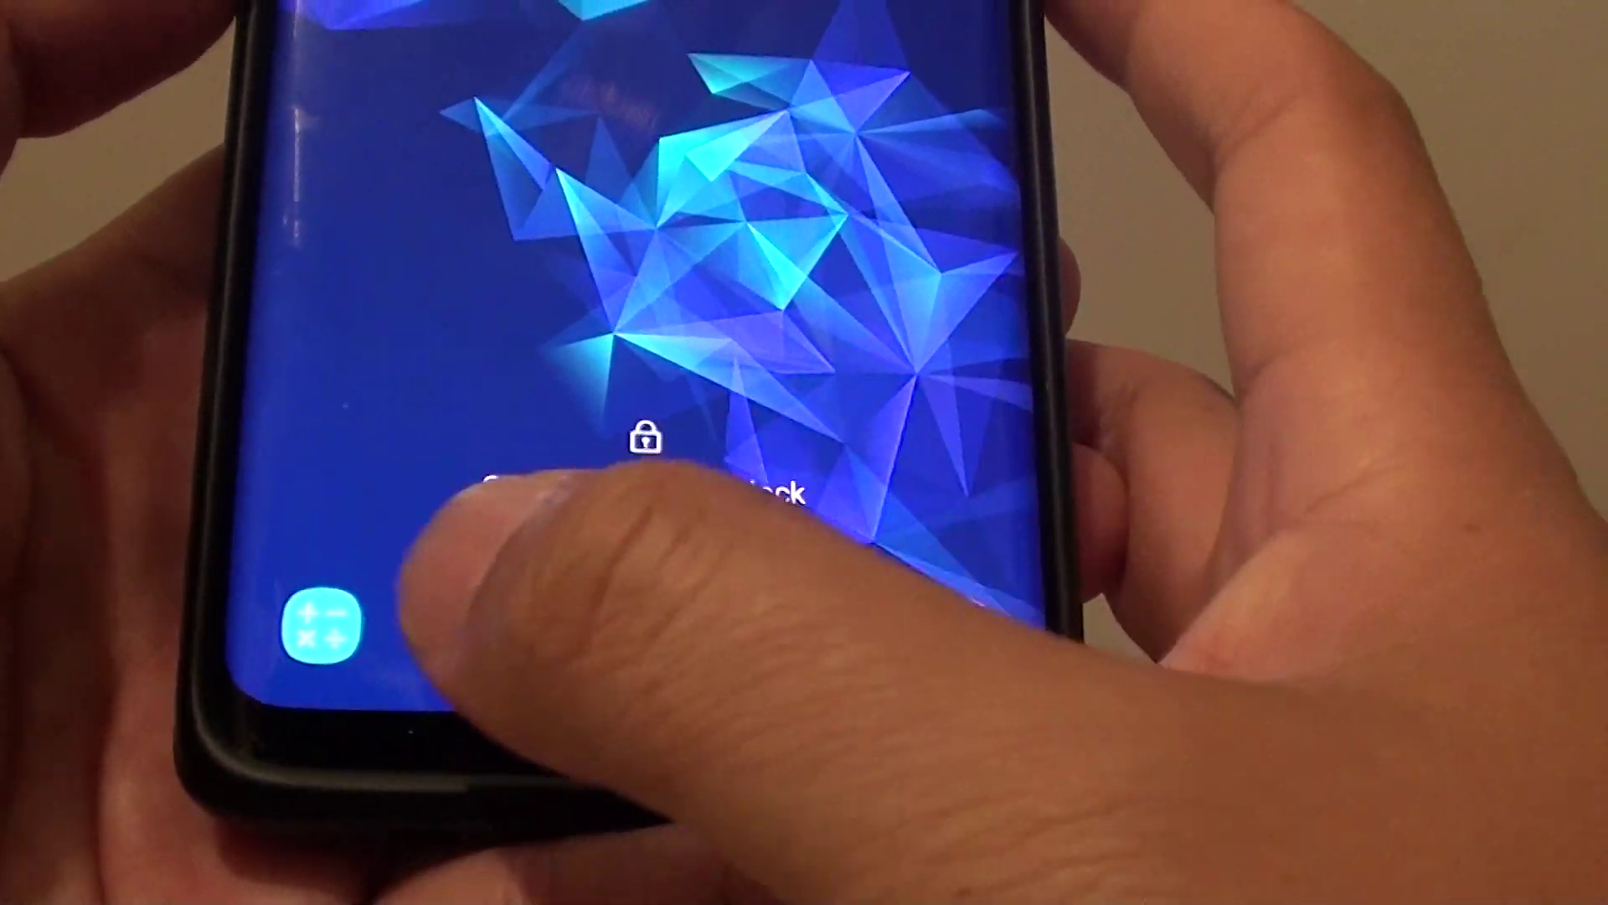
drag(377, 528, 716, 215)
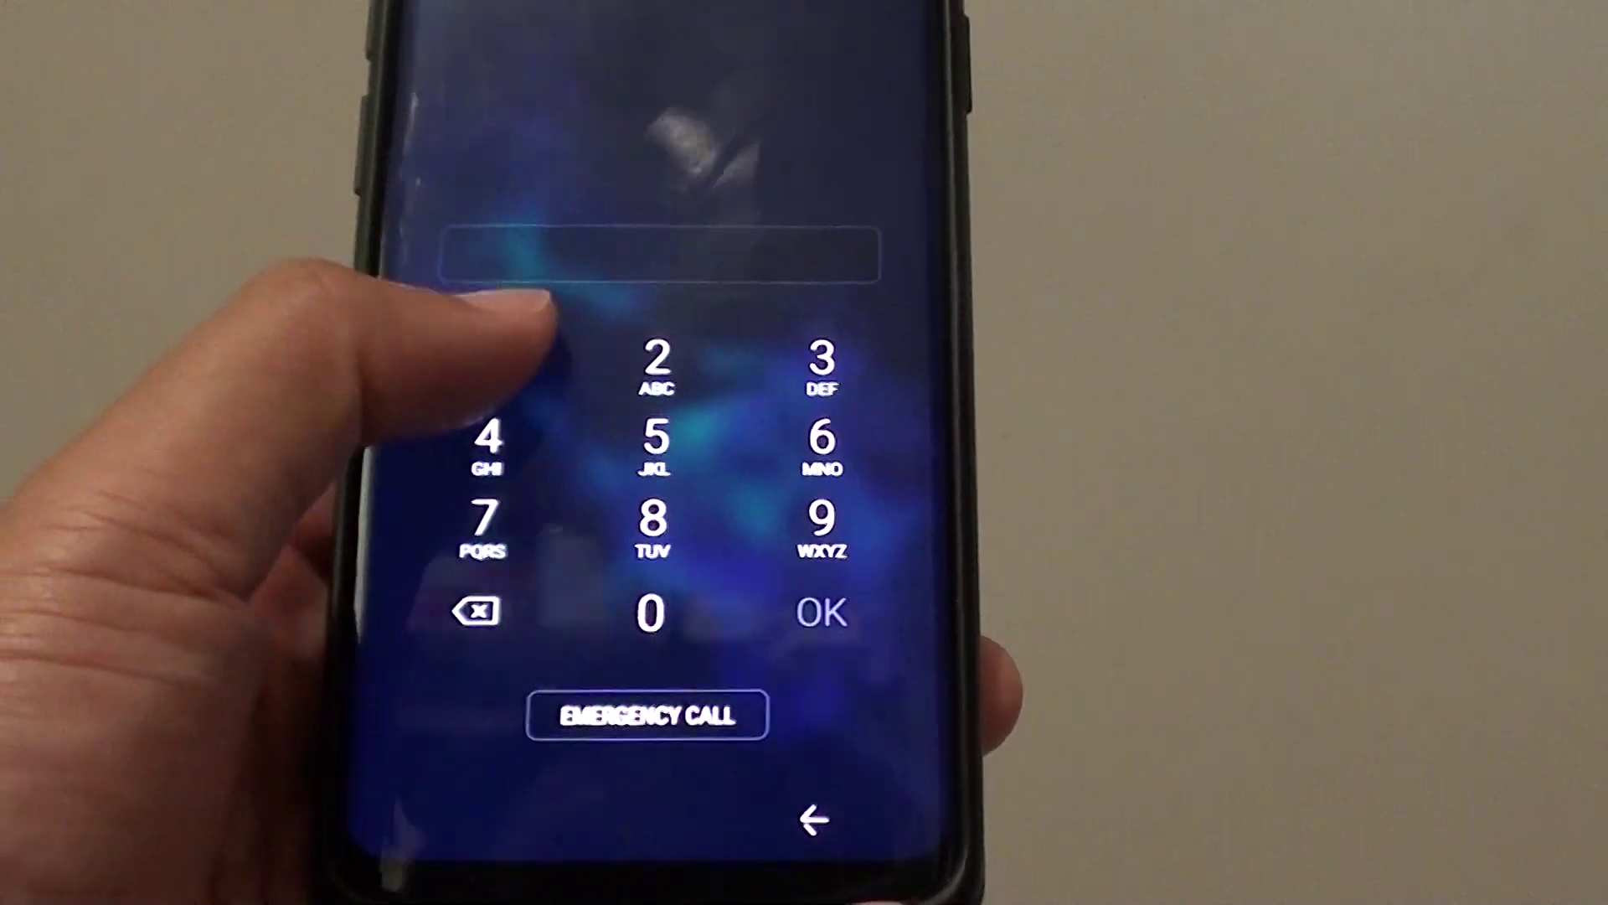
key(Return)
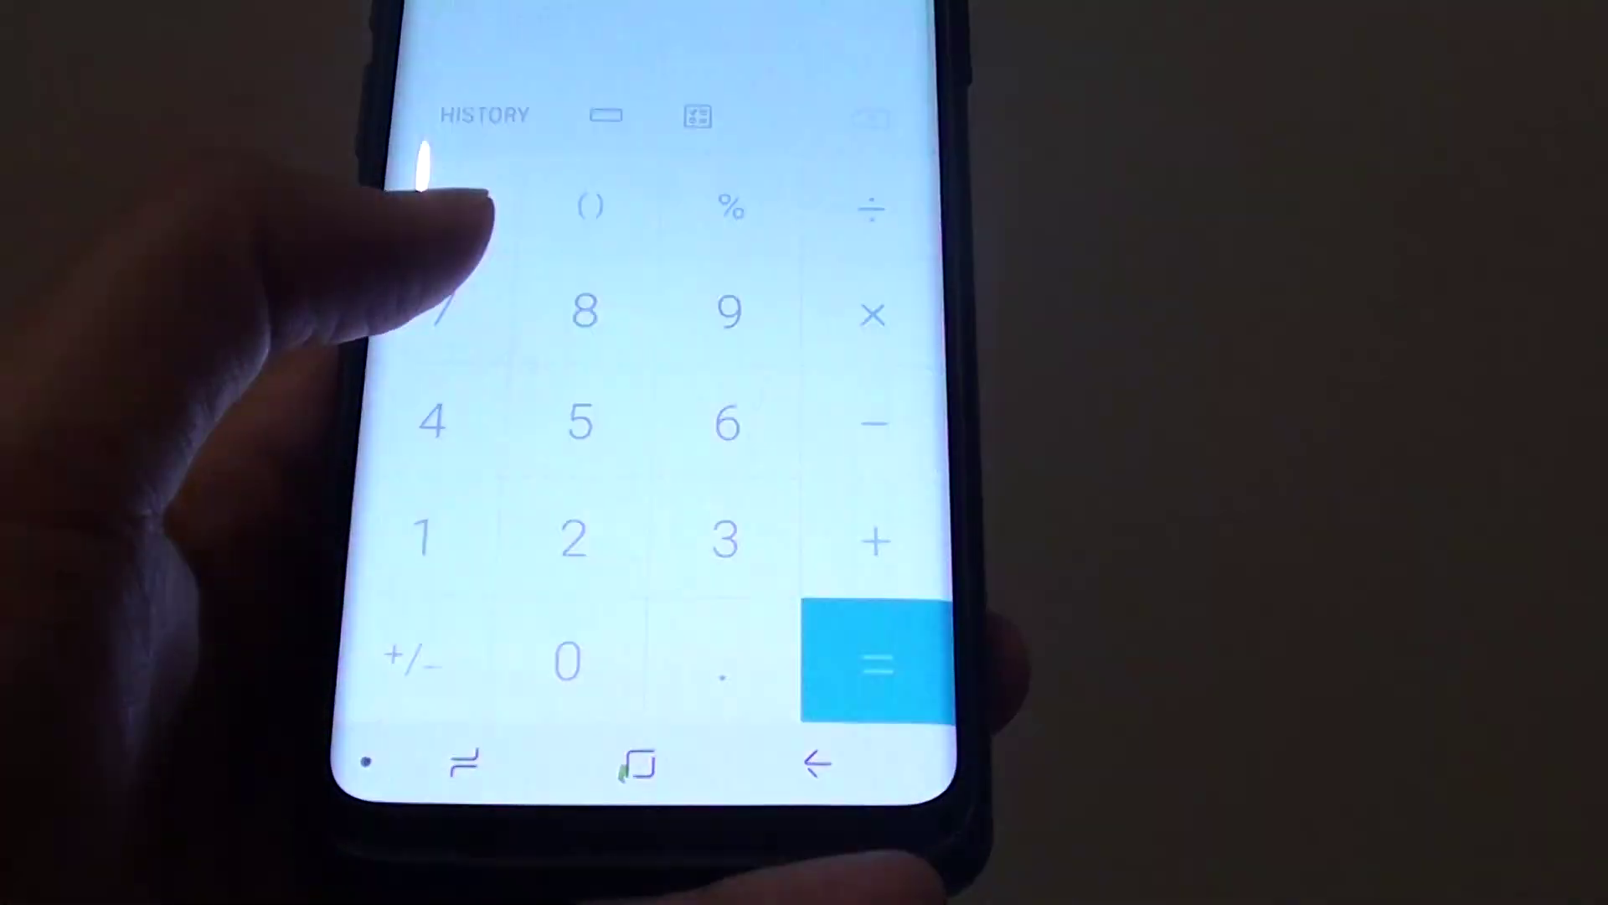